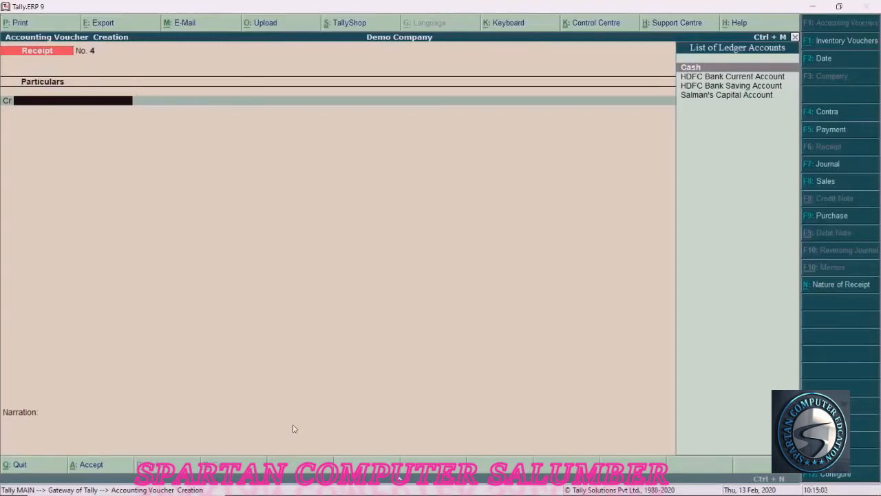
Step: Create a ledger named HDFC Bank Loan Account under the Secured Loans group from within the receipt voucher
key("alt+c")
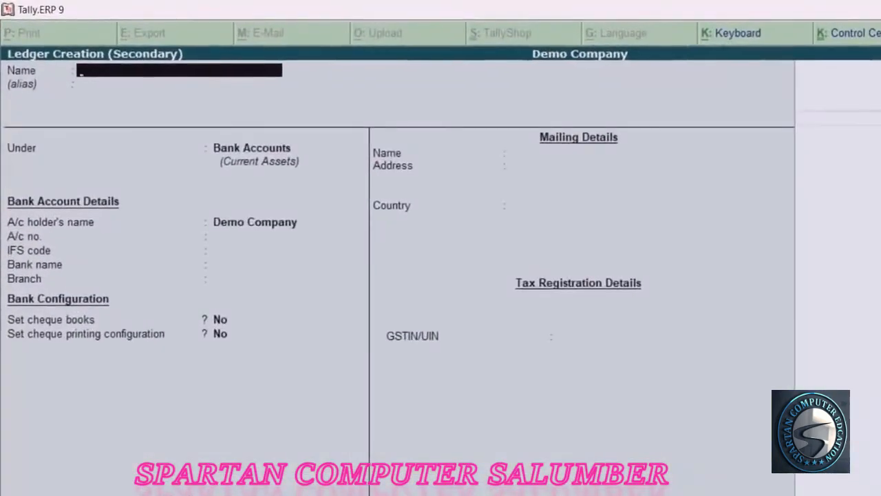
type("HDFC Bank Loan Account")
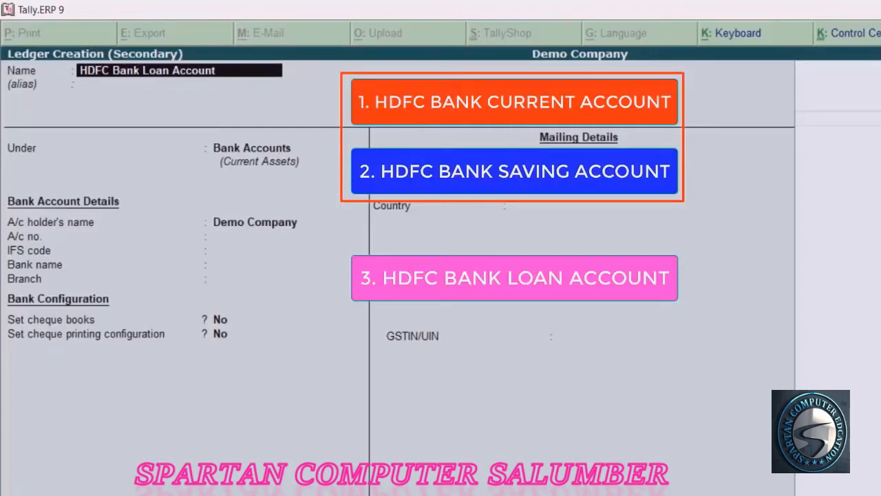
key("Return")
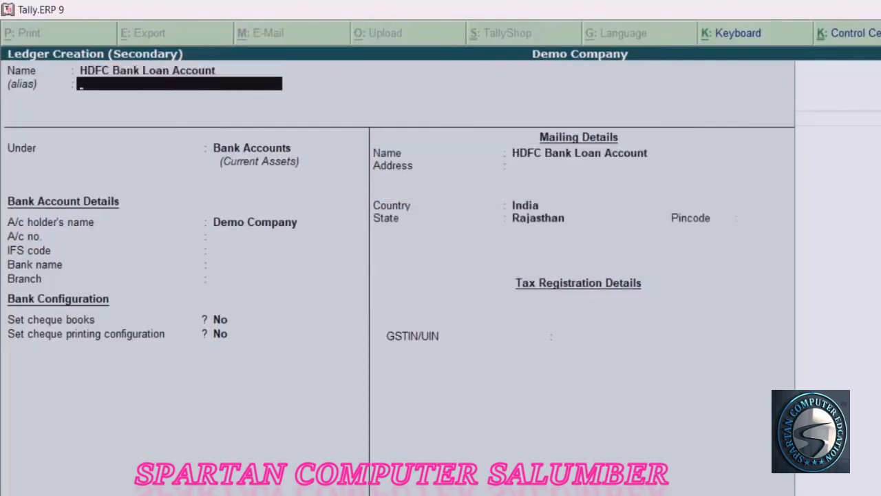
key("Return")
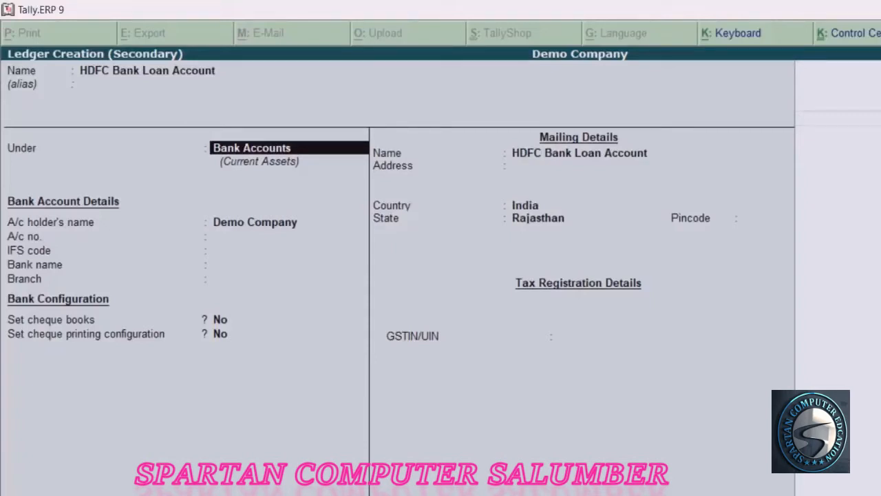
type("Secured")
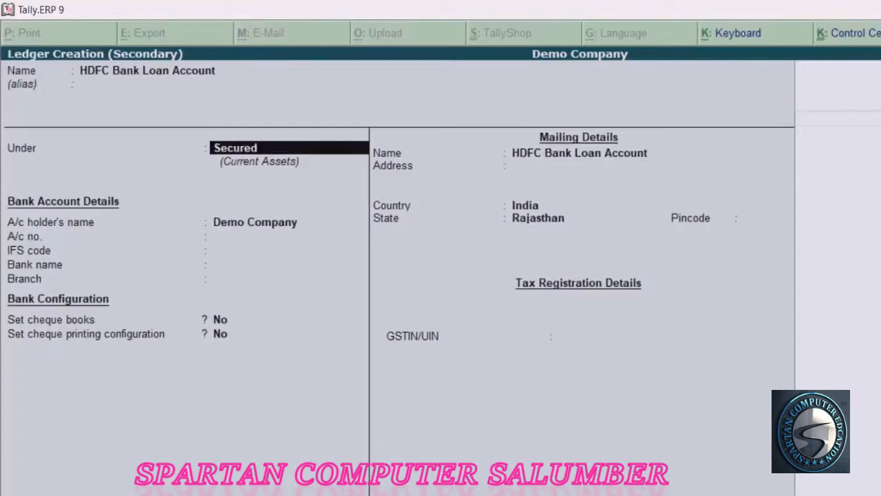
key("Return")
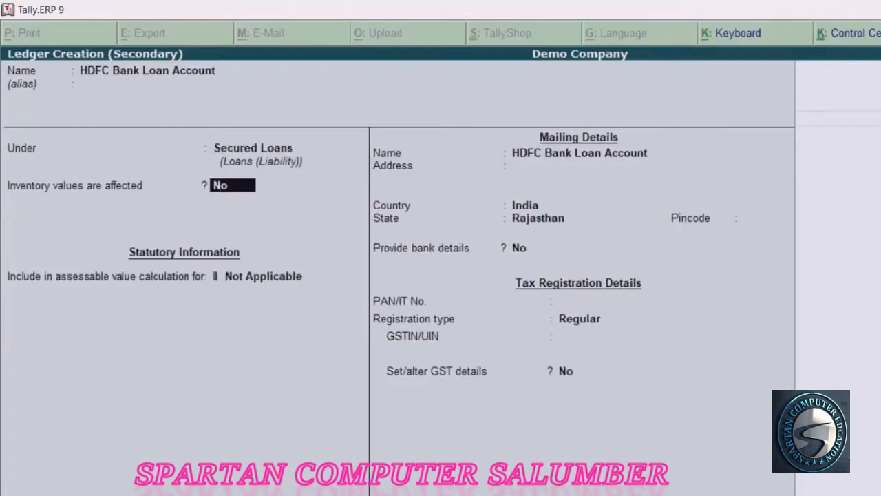
Step: Keep the default inventory, statutory, mailing and tax details for the HDFC Bank Loan Account ledger and save it
key("Return")
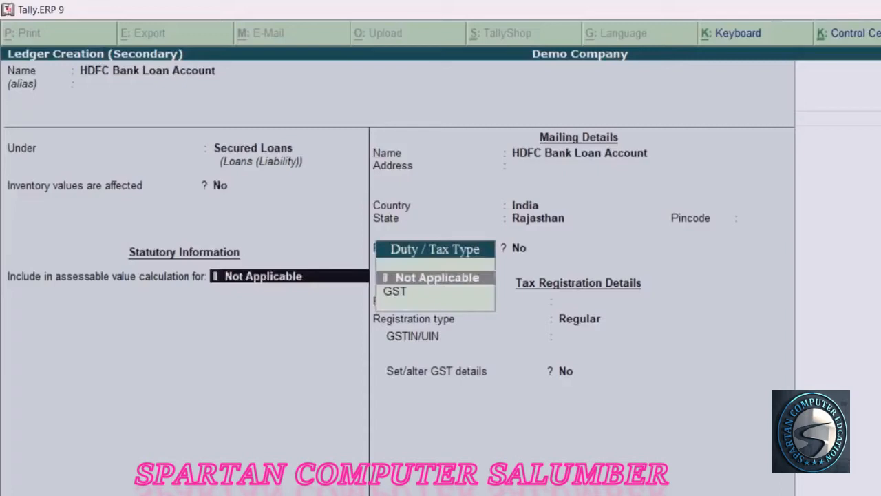
key("Return")
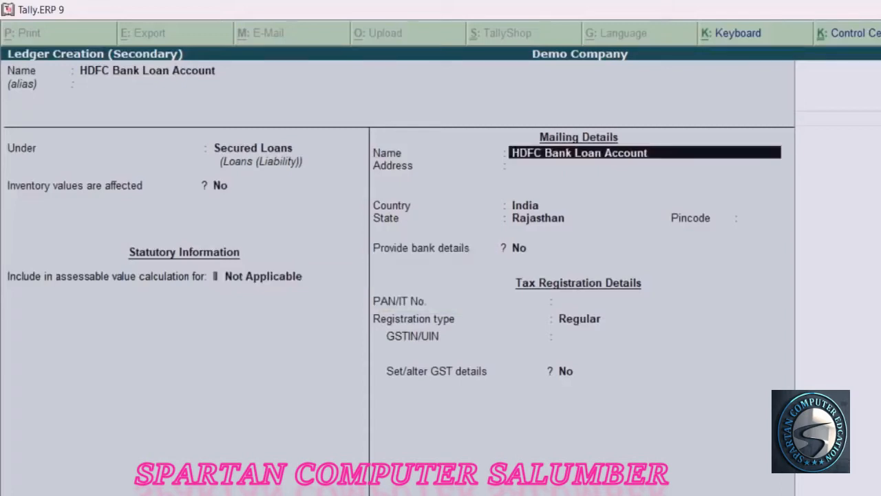
key("Return")
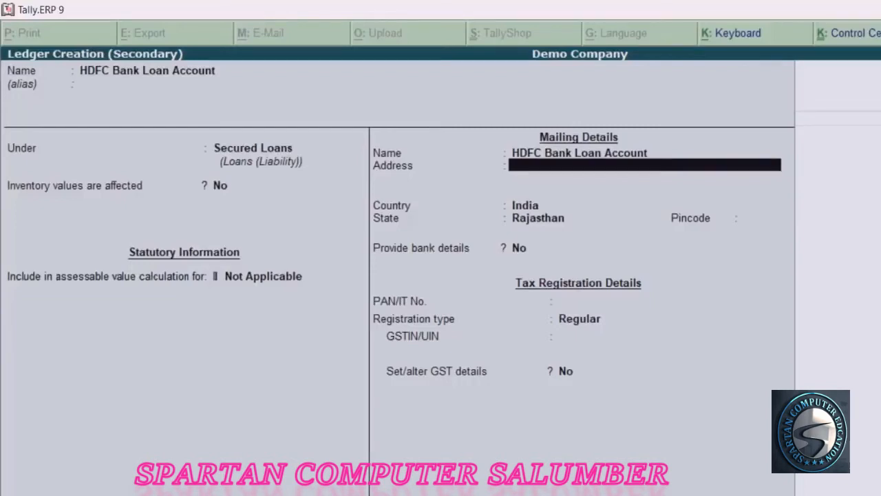
key("Return")
key("Return")
key("Return")
key("Return")
key("Return")
key("Return")
key("Return")
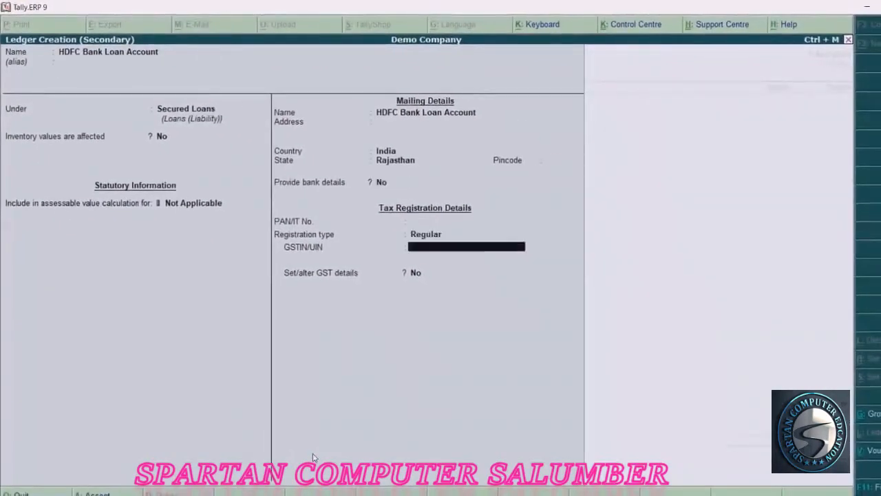
key("Return")
key("Return")
key("Return")
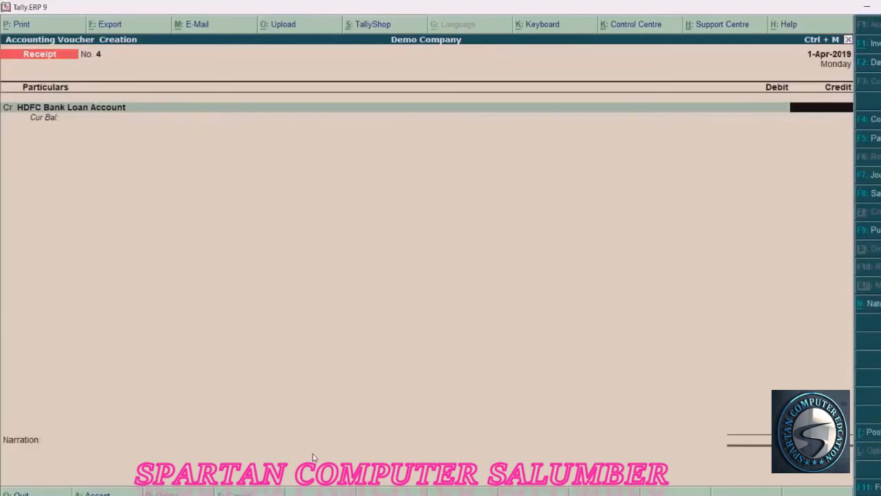
Step: Credit HDFC Bank Loan Account with 200000 in the receipt voucher
key("alt+Tab")
key("alt+Tab")
type("200000")
key("Return")
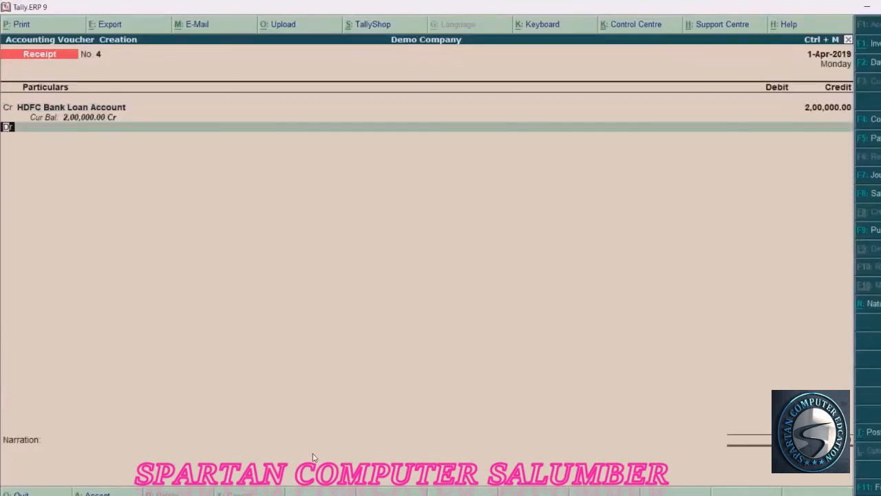
Step: Debit HDFC Bank Current Account with 2,00,000.00 and accept its Cheque/DD bank allocation with the default details
key("Return")
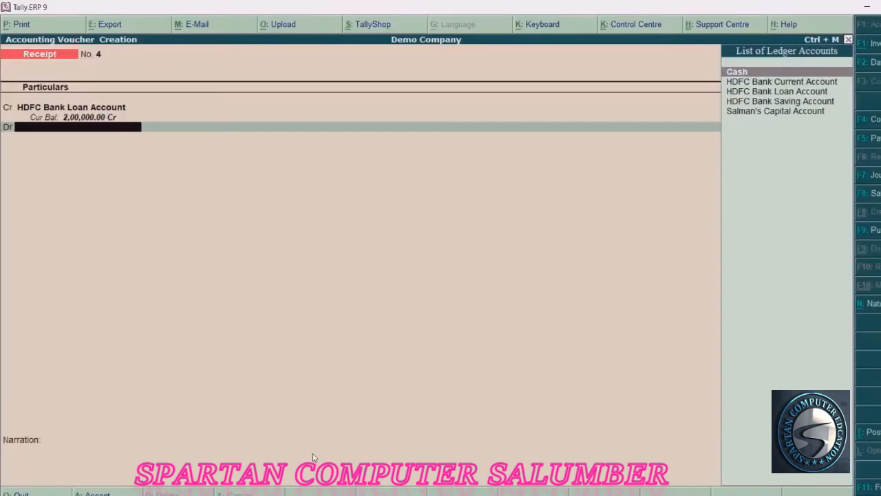
key("Down")
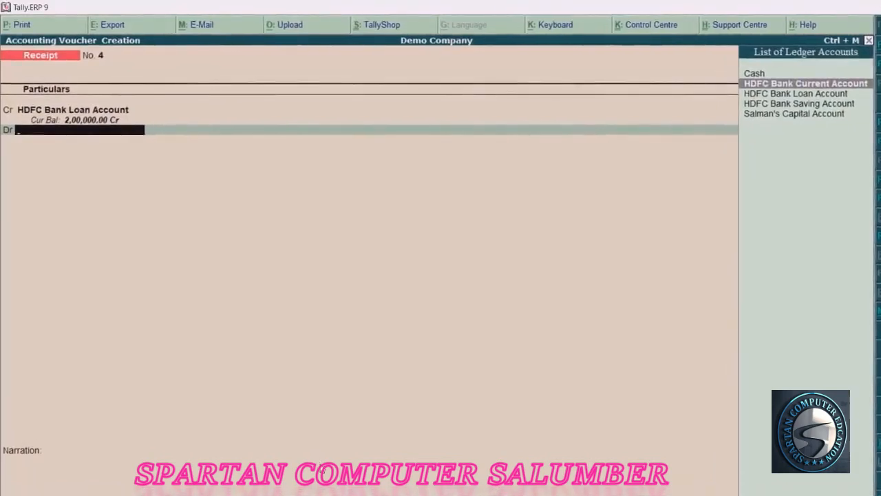
key("Return")
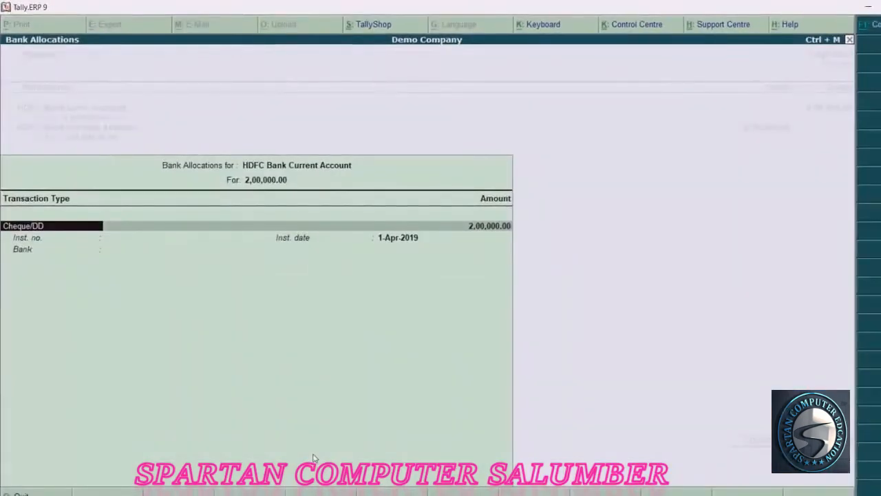
key("Return")
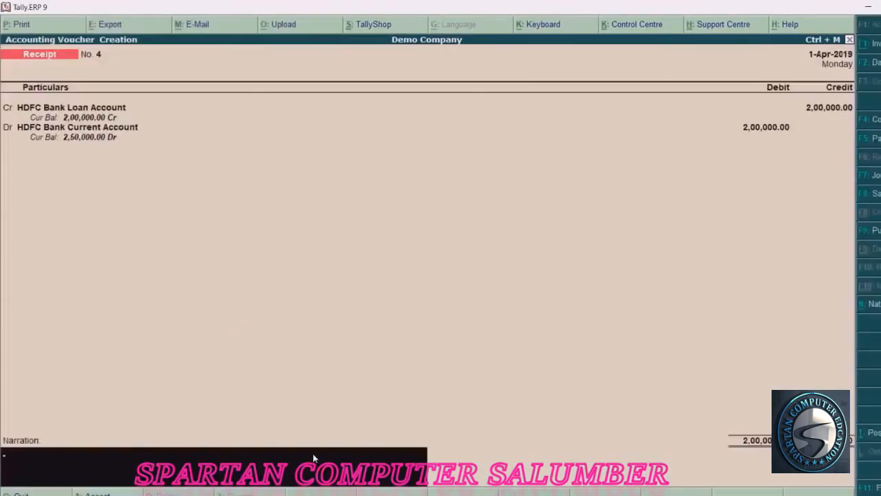
Step: Enter the narration "Loan recieved from HDFC bank" and save the 2,00,000 receipt voucher
type("Loan reciev")
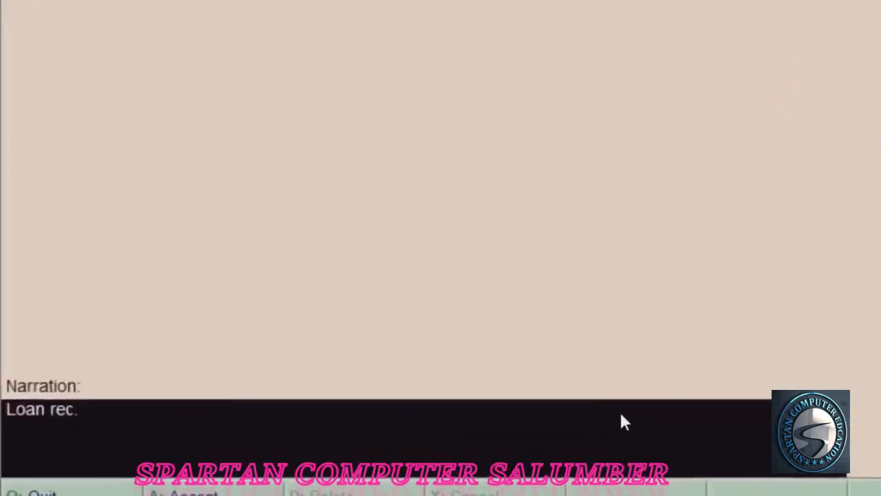
type("ed from")
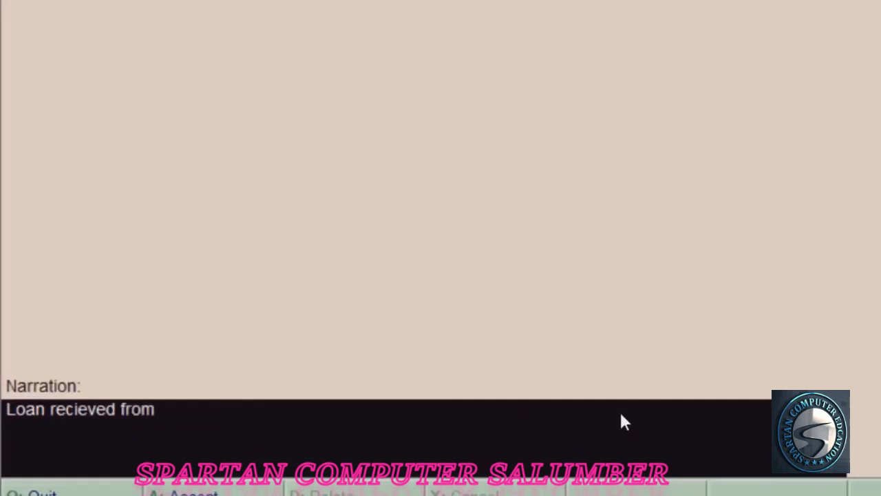
type(" HDFC bank")
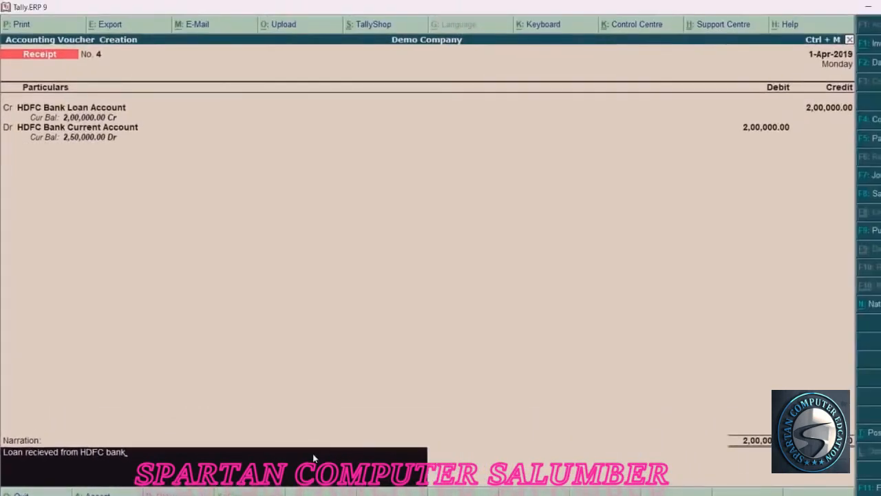
key("Return")
key("Return")
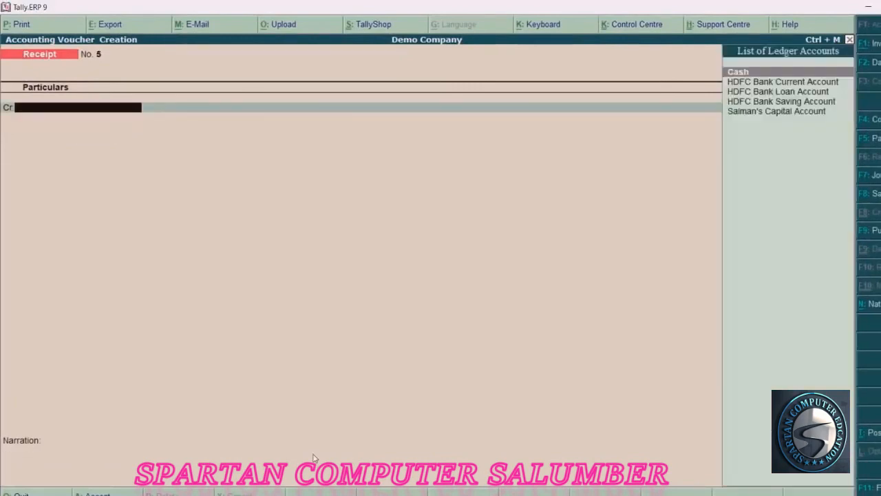
Step: Check the second secured loan in the Word transaction list and credit HDFC Bank Loan Account with 100000 in the new Tally receipt
key("alt+Tab")
scroll(528, 354, "down", 1)
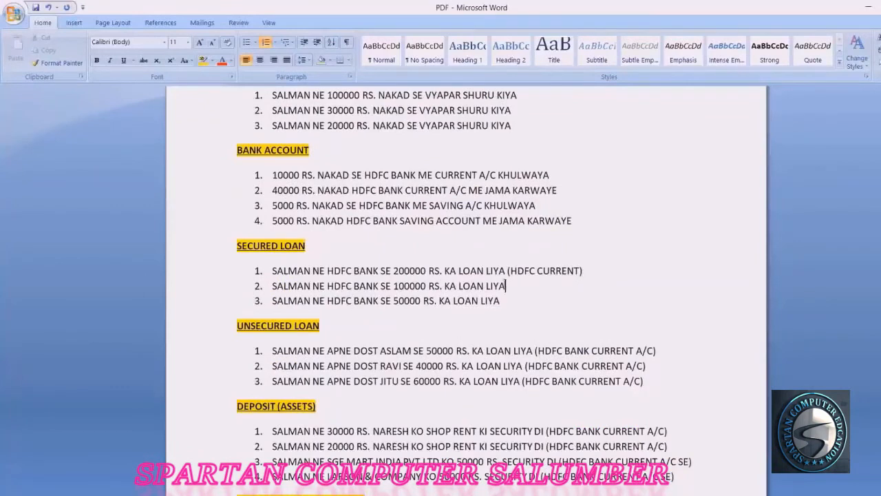
left_click(416, 286)
key("alt+Tab")
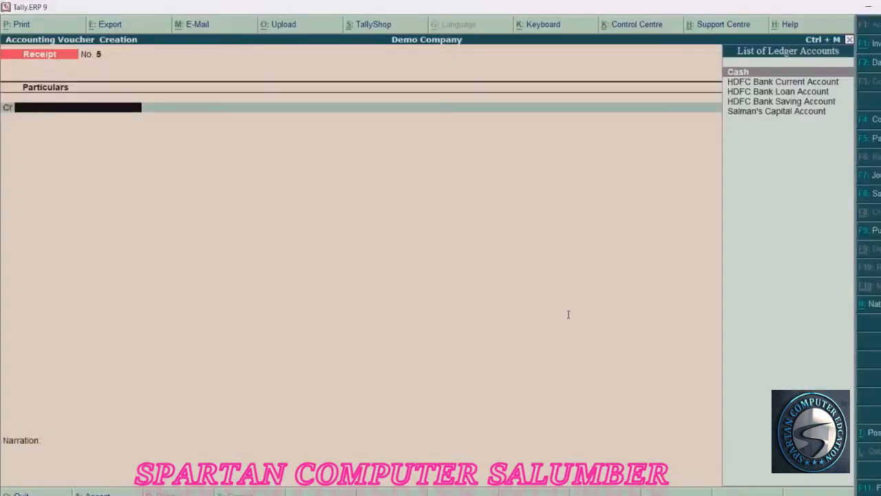
type("Hdf")
key("Down")
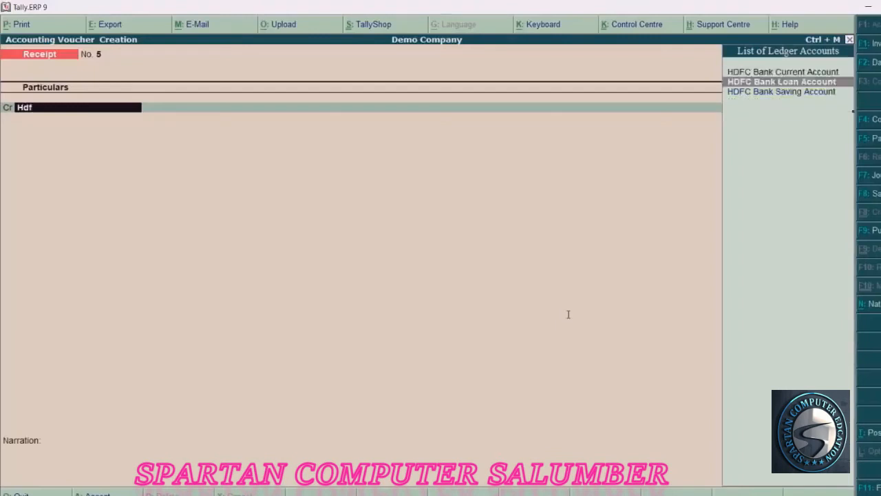
key("Return")
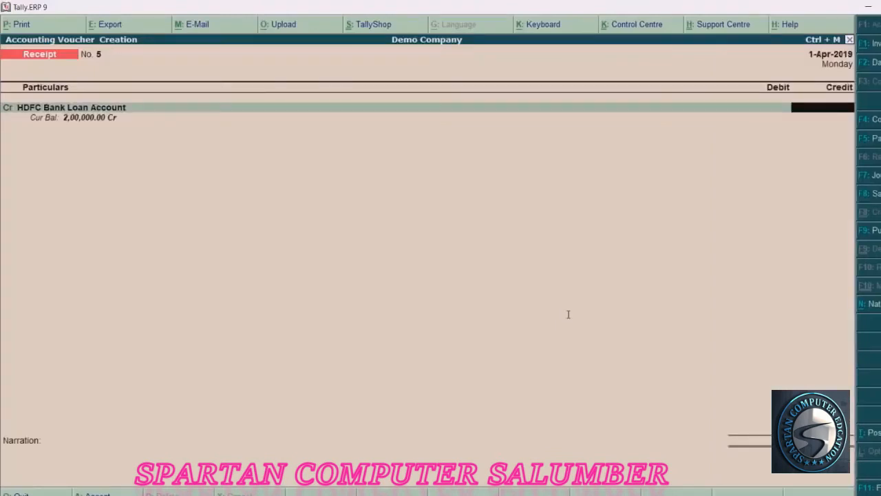
type("100000")
key("Return")
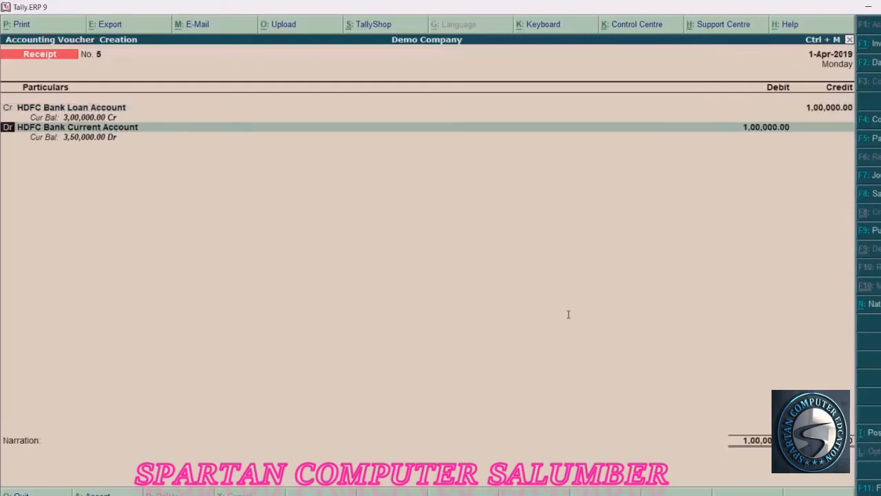
Step: Keep HDFC Bank Current Account as the debit ledger for 1,00,000.00 and accept its default Cheque/DD bank allocation
key("Return")
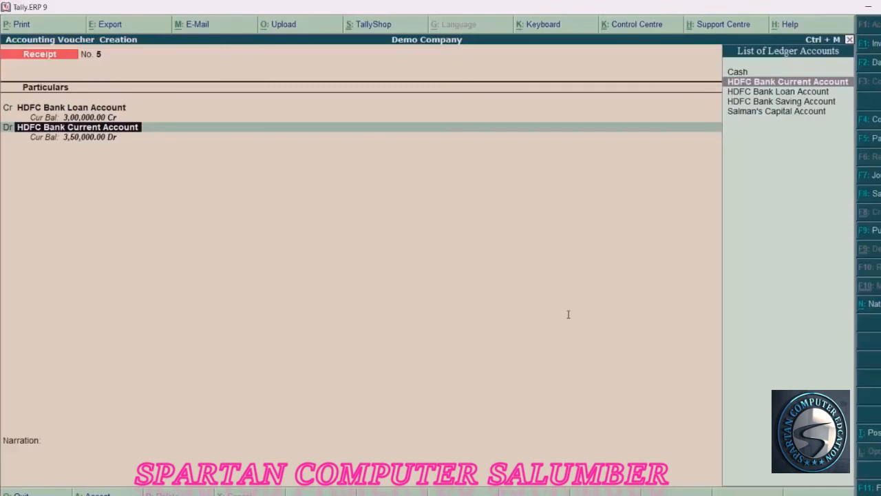
key("Return")
key("Return")
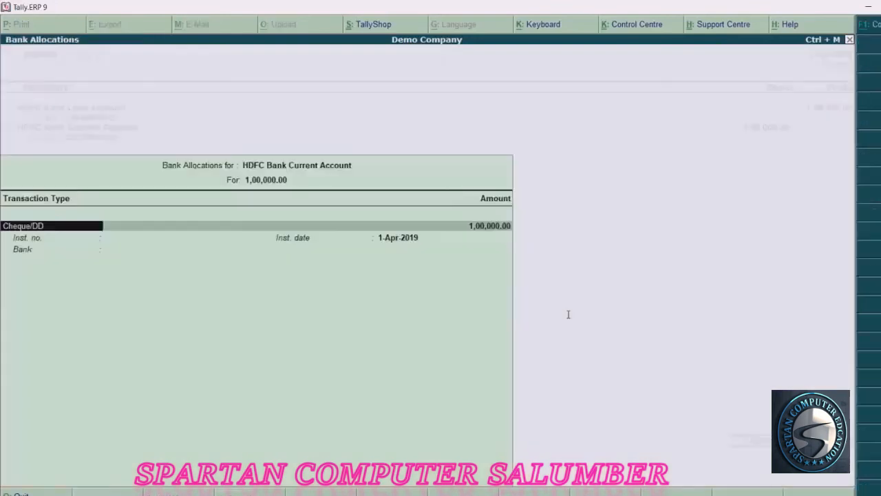
key("ctrl+a")
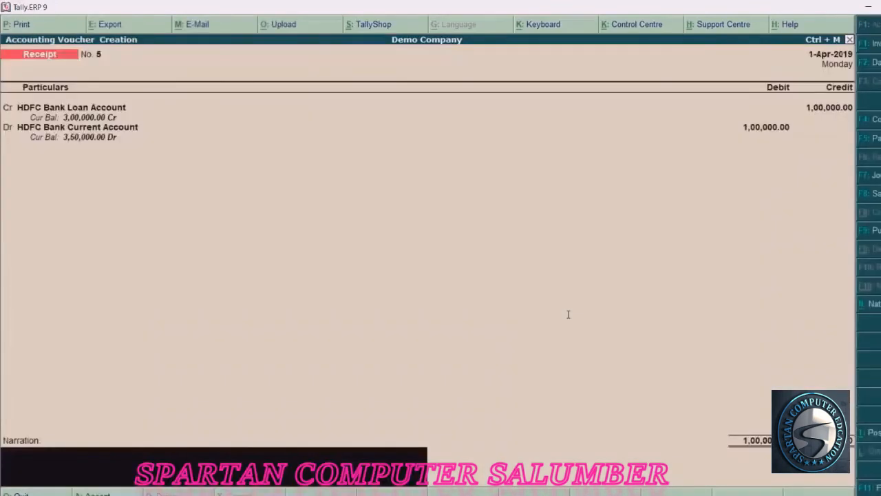
Step: Add the narration "Loan recieved from HDFC bank" to the 1,00,000 receipt and save the voucher
type("Loan recieved from HDFC bank")
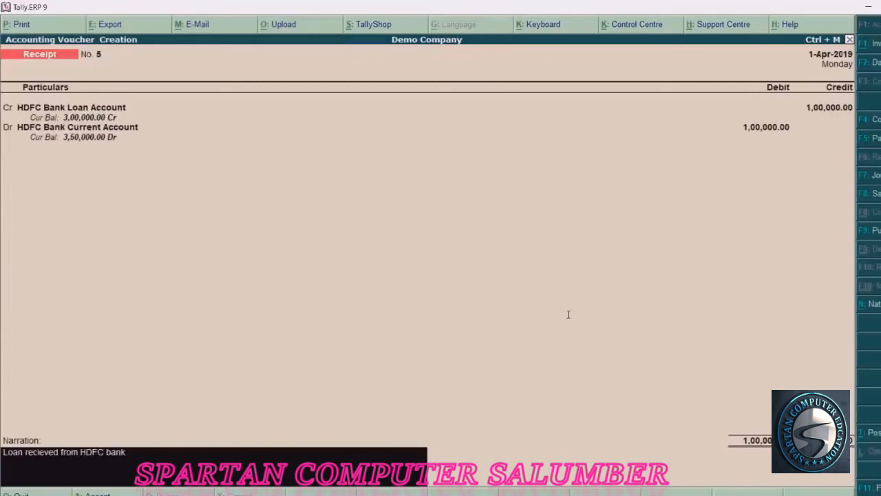
key("Return")
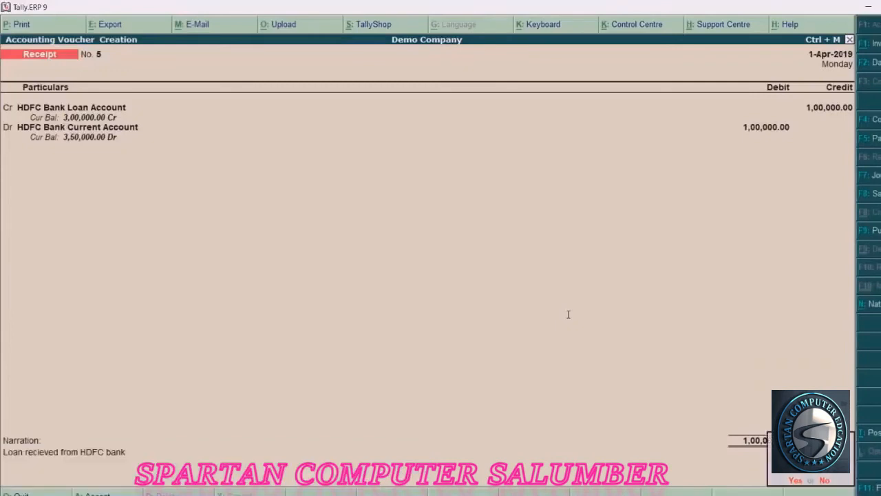
key("Return")
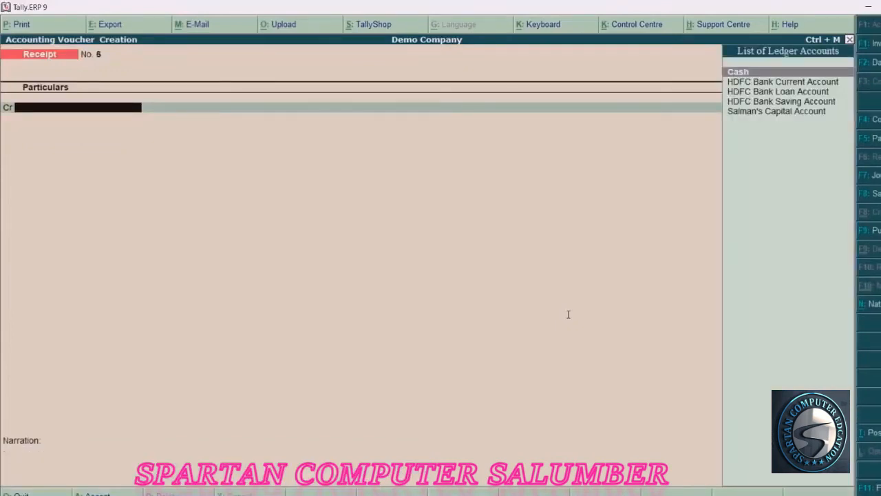
Step: Credit HDFC Bank Loan Account with 50000 in the third loan receipt and proceed to its debit ledger
type("Hdfc Ba")
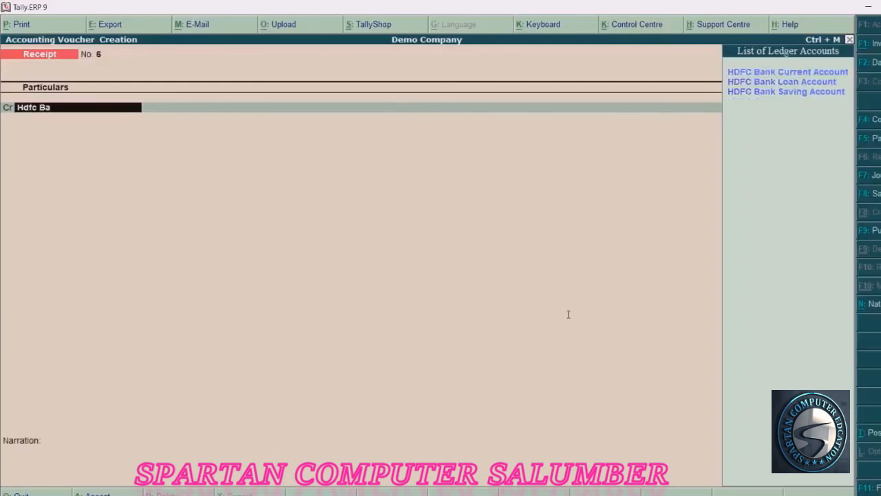
key("Down")
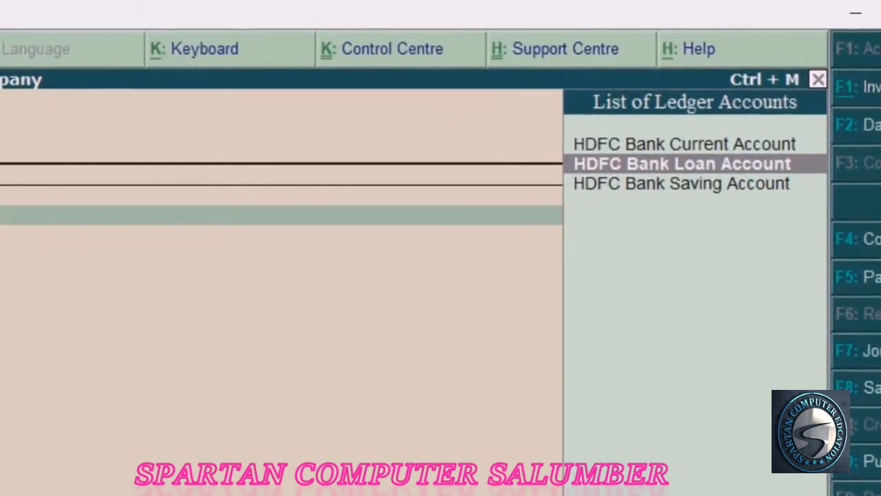
key("Return")
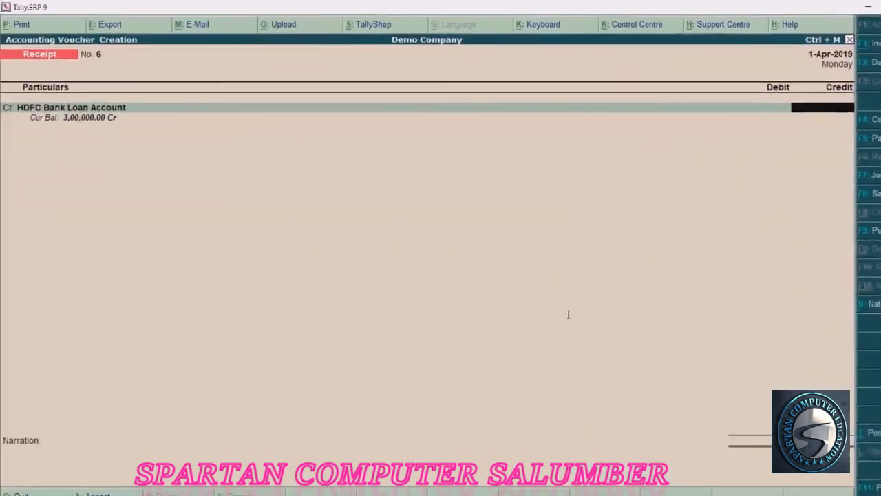
type("50000")
key("Return")
key("Return")
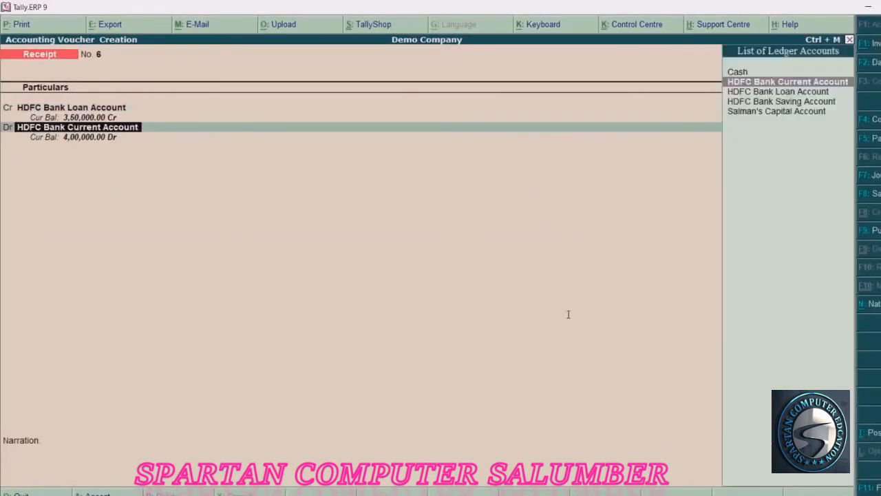
Step: Keep HDFC Bank Current Account as the debit ledger for 50,000.00 and accept its default Cheque/DD bank allocation
key("Return")
key("Return")
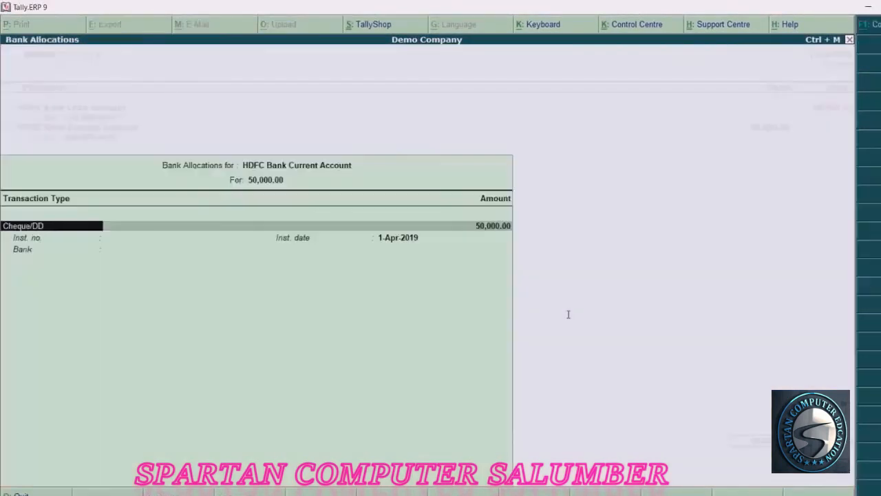
key("Return")
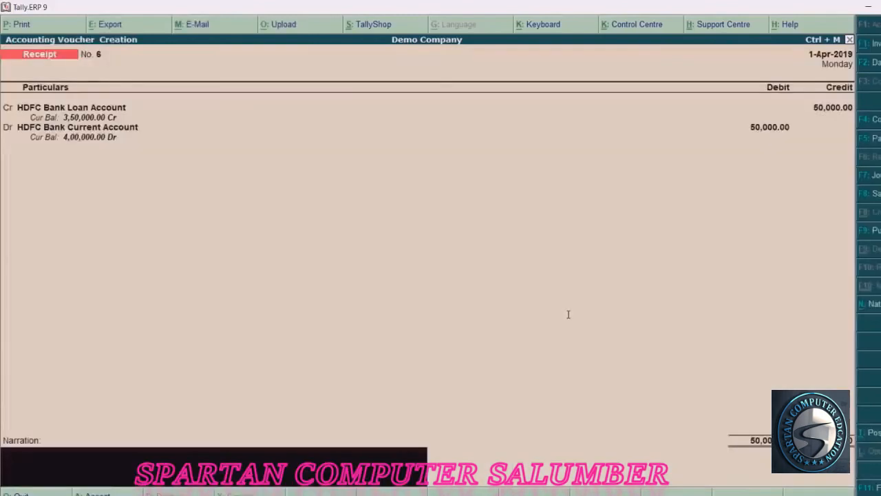
Step: Add the narration "Loan recieved from HDFC bank" to the 50,000 receipt, save the voucher and leave voucher entry
type("Loan recieved from HDFC bank")
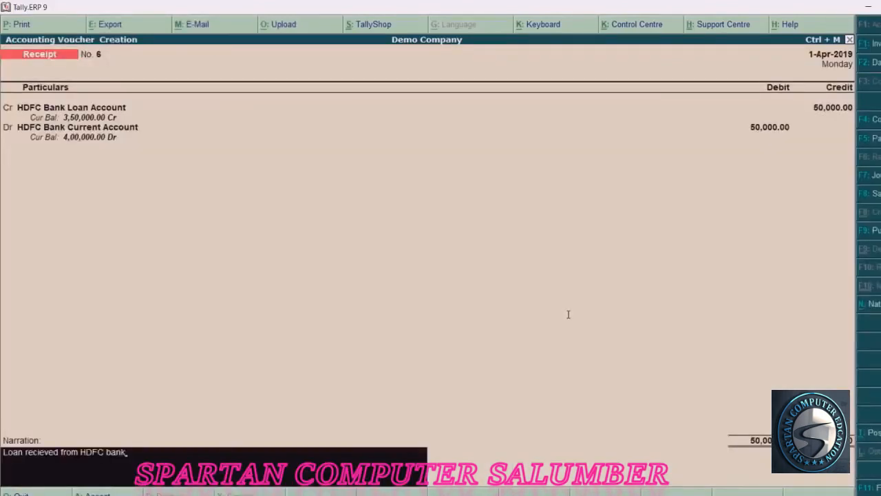
key("Return")
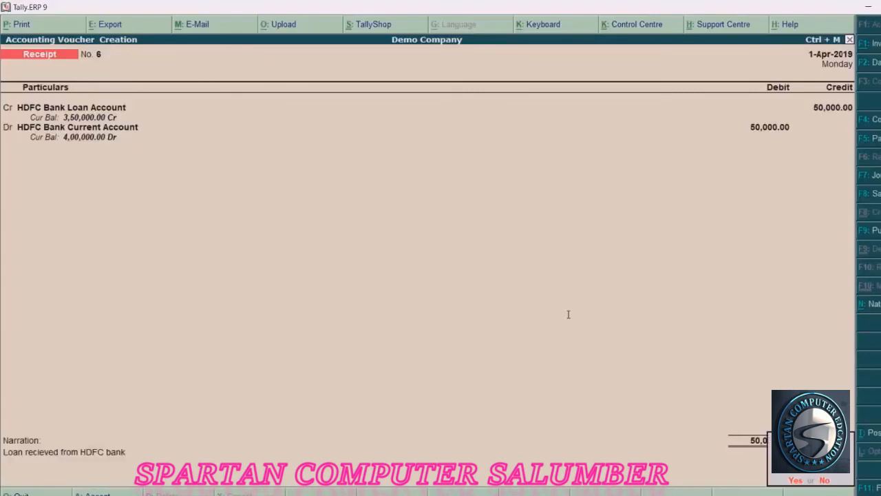
key("Return")
key("Escape")
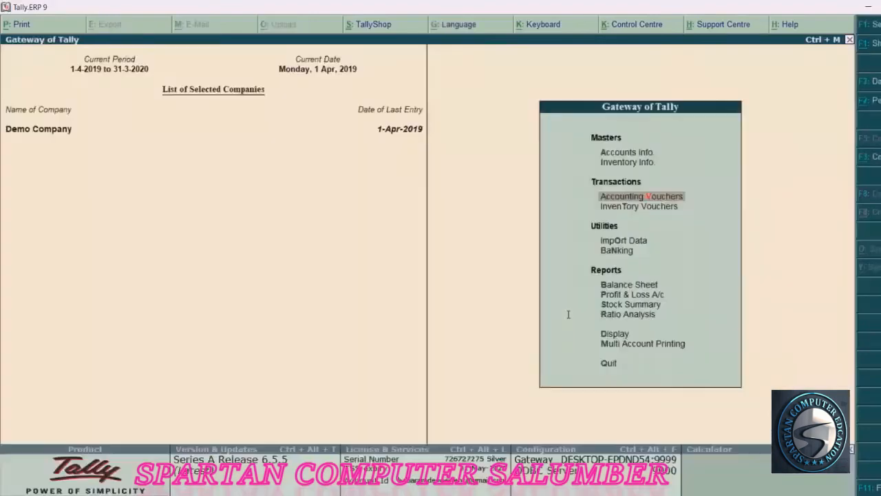
Step: Open the Balance Sheet in detailed form and check the Secured Loans entry among the liabilities
key("b")
key("alt+F1")
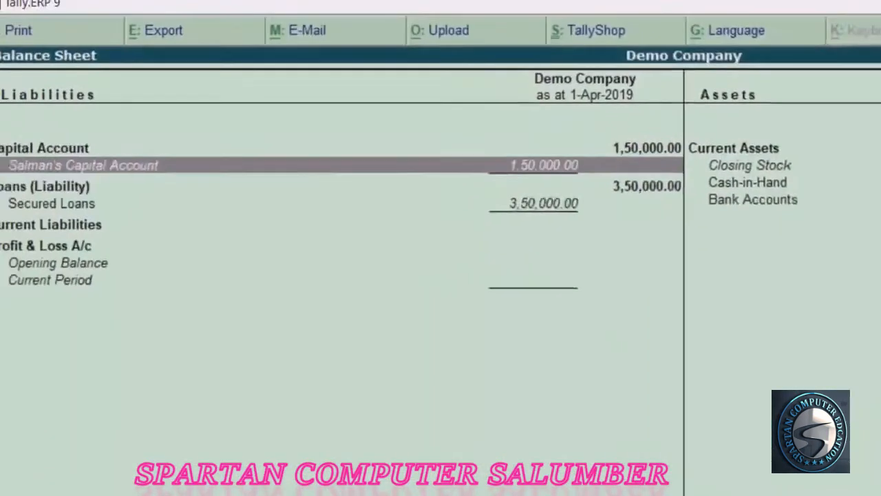
left_click(68, 212)
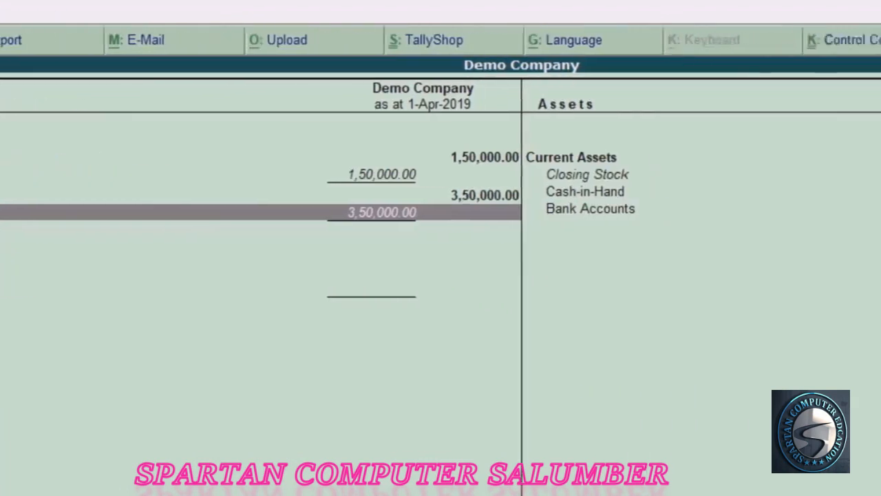
Step: Examine the Bank Accounts group summary from the Balance Sheet's assets and return to the Balance Sheet
key("Right")
key("Left")
key("Down")
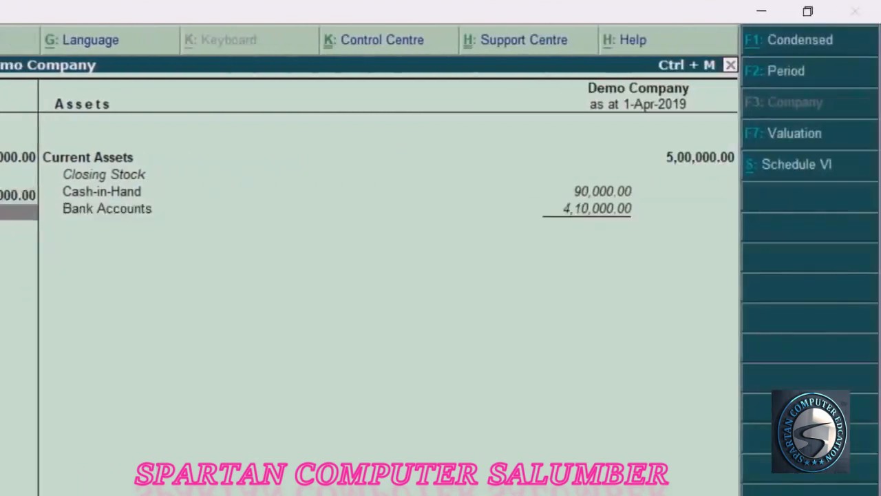
key("Right")
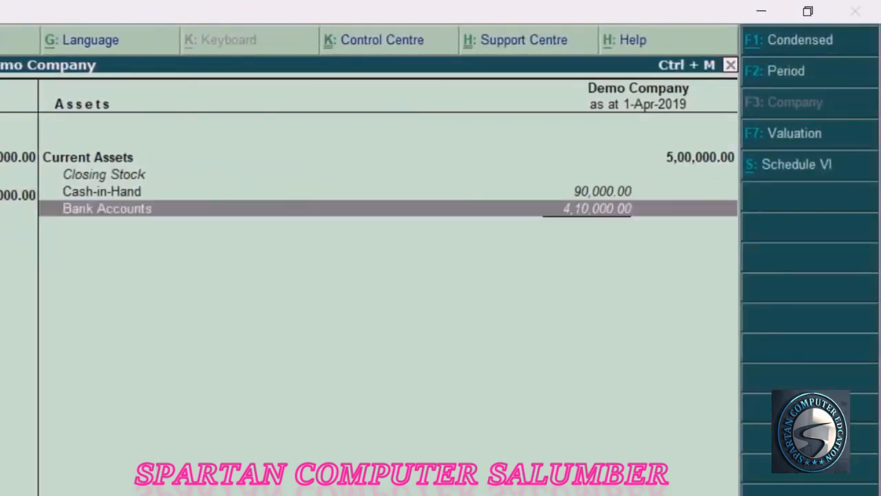
key("Return")
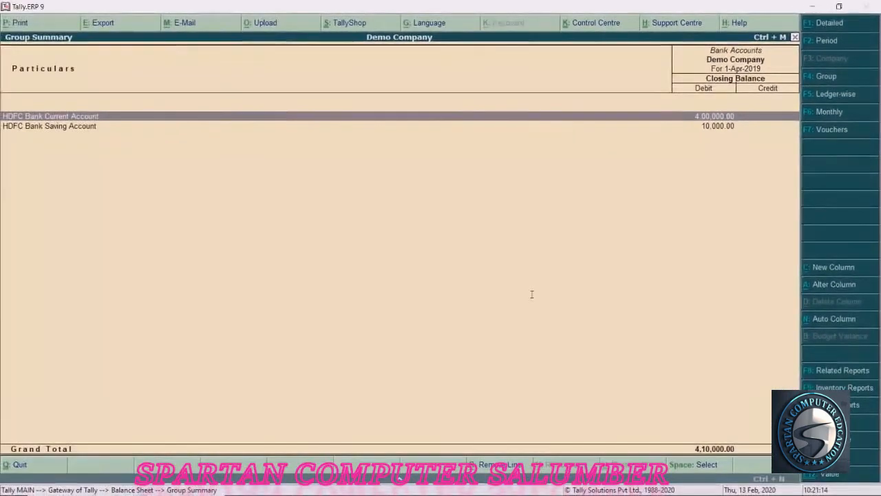
key("Escape")
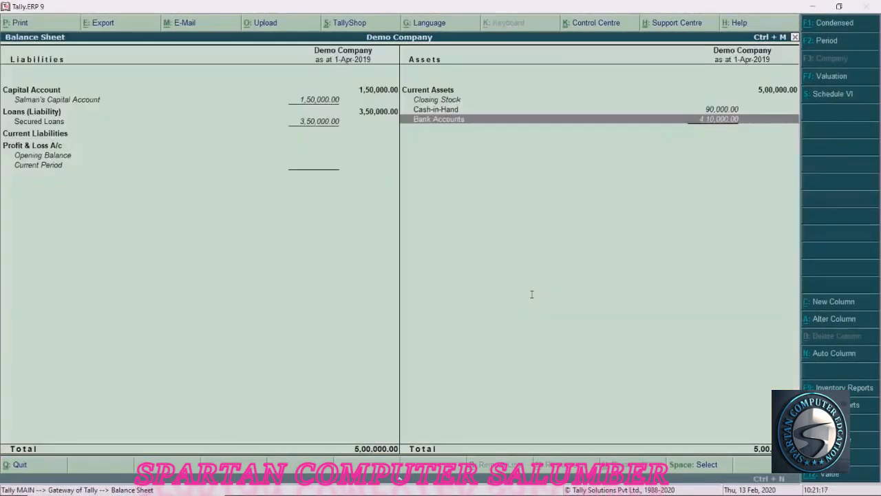